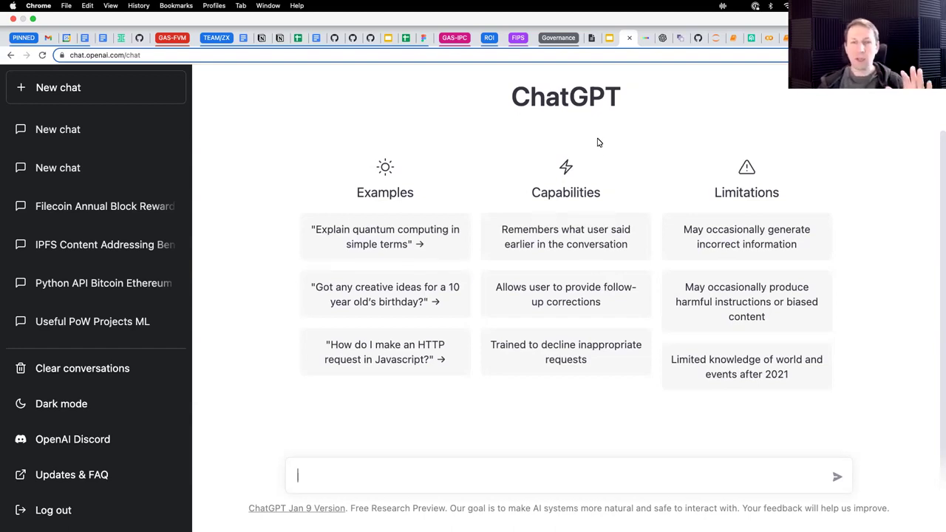
# Send "hi" in a new chat, reload the page, dismiss the high-demand notice and send "hi" again.
pyautogui.write('hi')
pyautogui.press('Return')
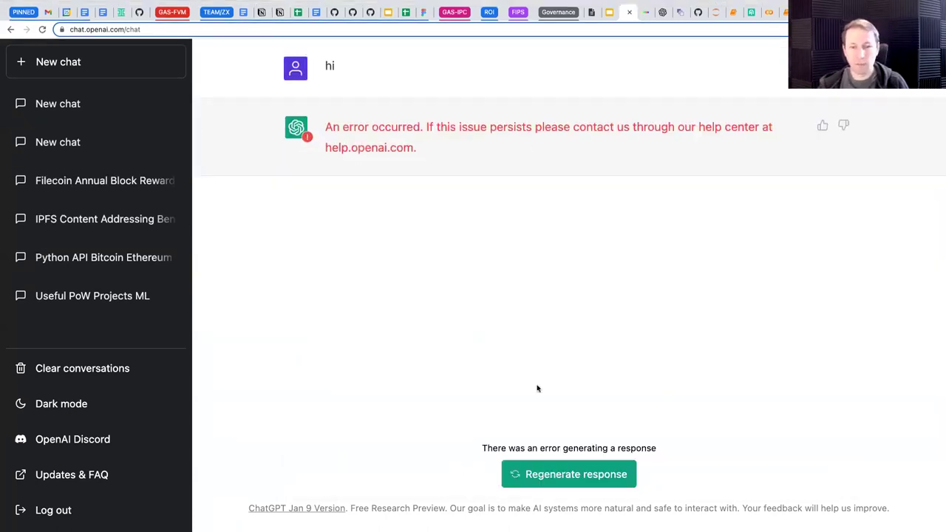
pyautogui.press('super+r')
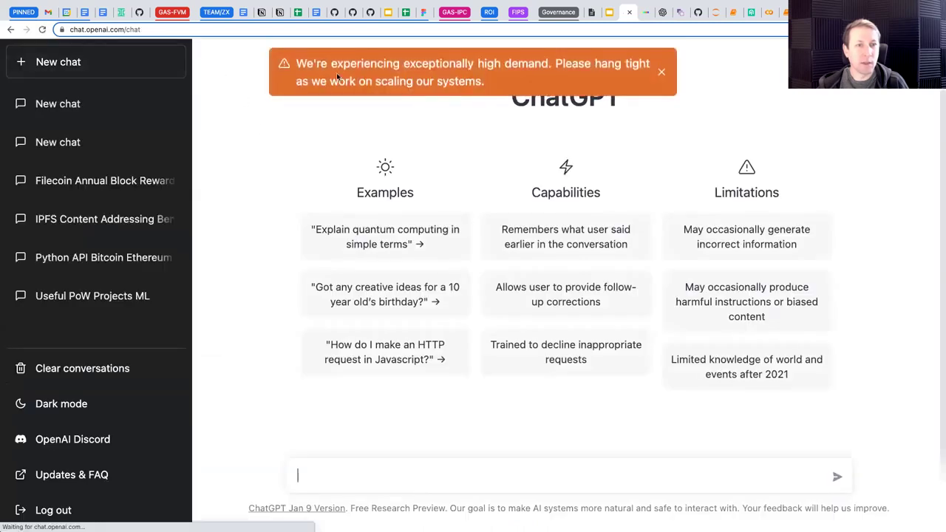
pyautogui.click(661, 74)
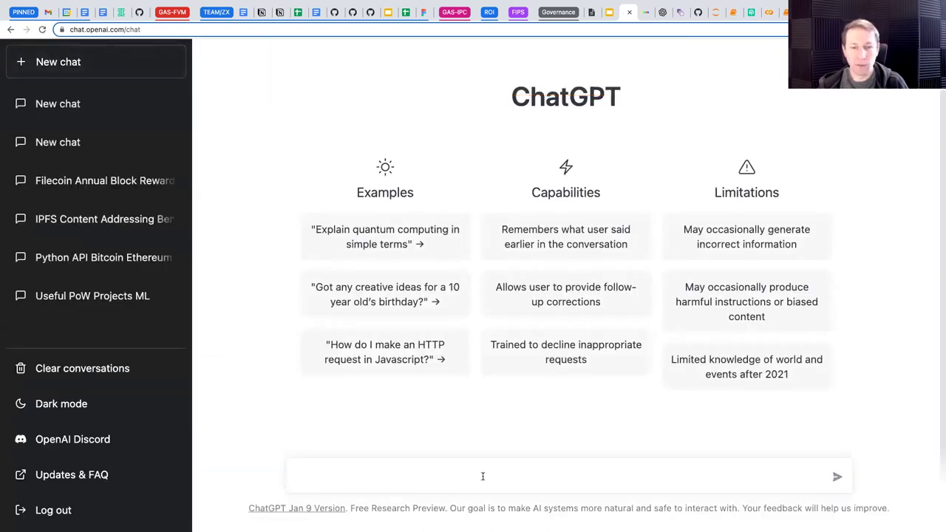
pyautogui.write('hi')
pyautogui.press('Return')
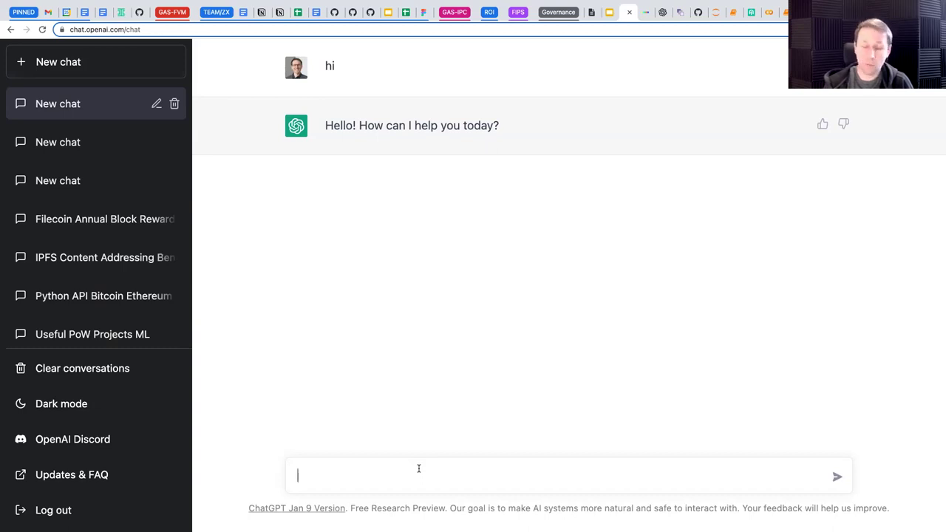
# Ask ChatGPT "give me the top most compelling points to sell decentralized storage on filecoin".
pyautogui.write('give me ')
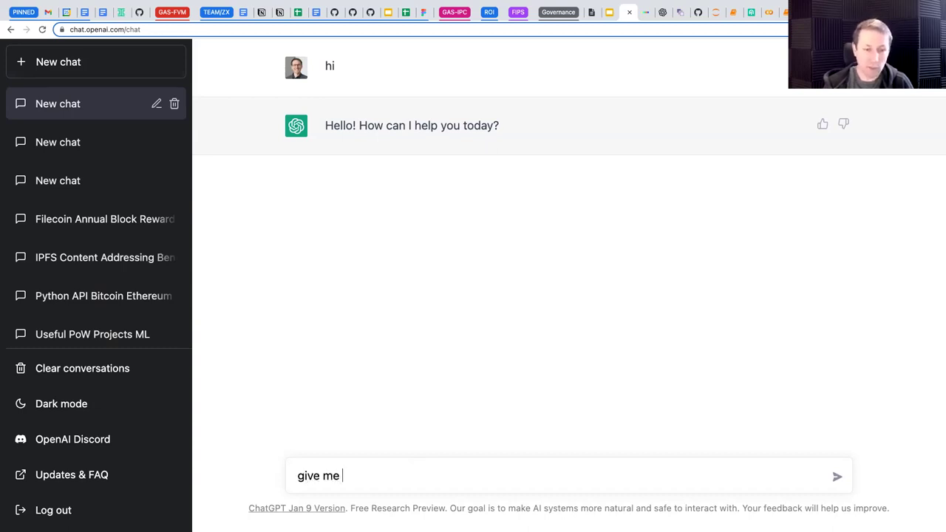
pyautogui.write('the top ')
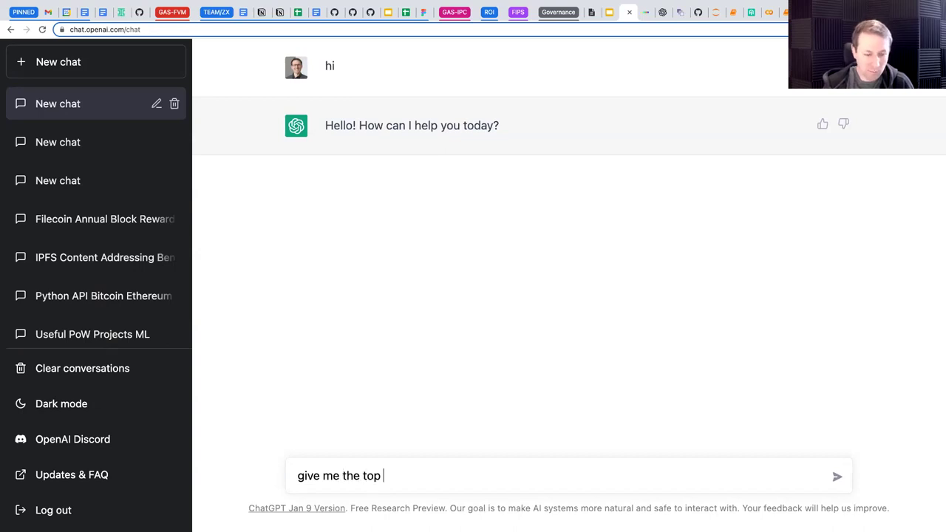
pyautogui.write('most compelling')
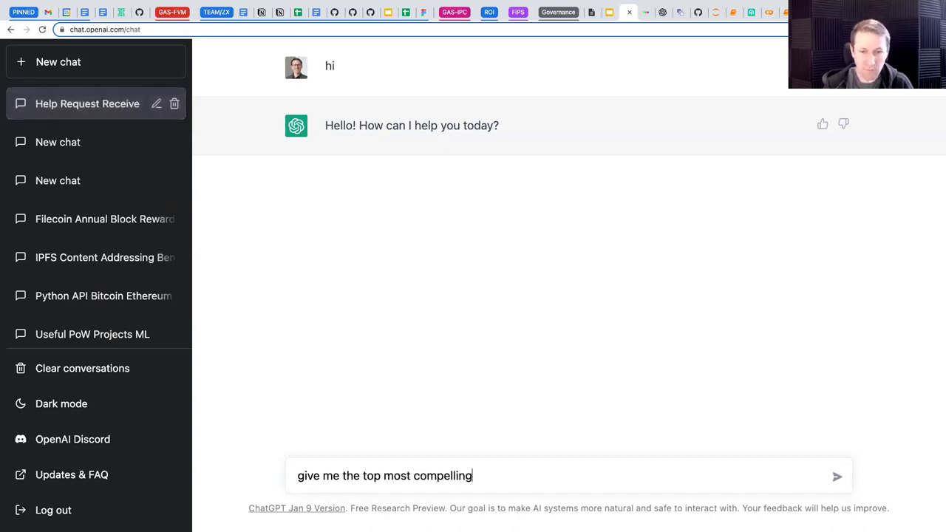
pyautogui.write(' points to ')
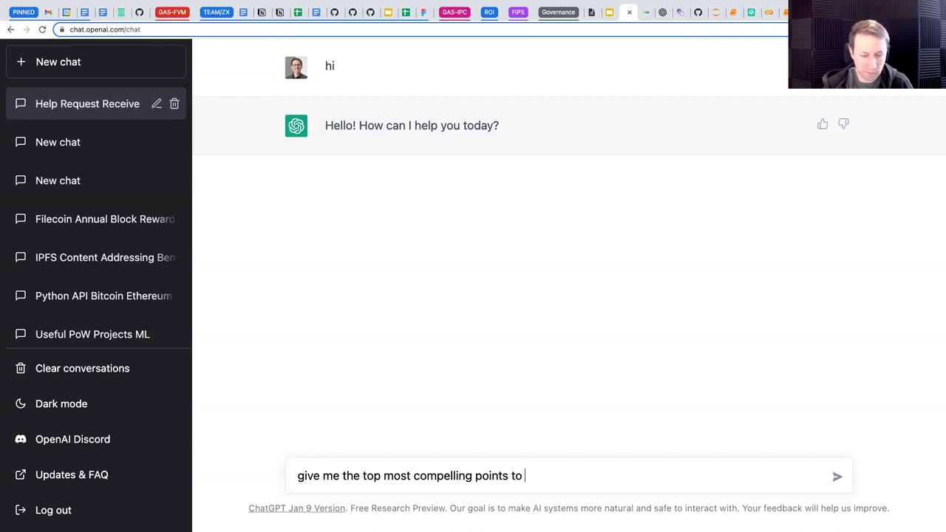
pyautogui.write('sell decen')
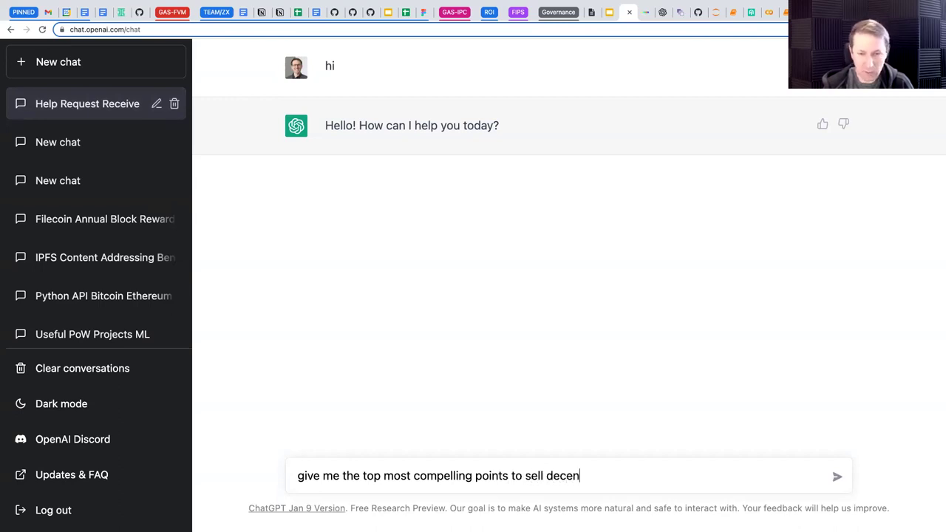
pyautogui.write('tralized st')
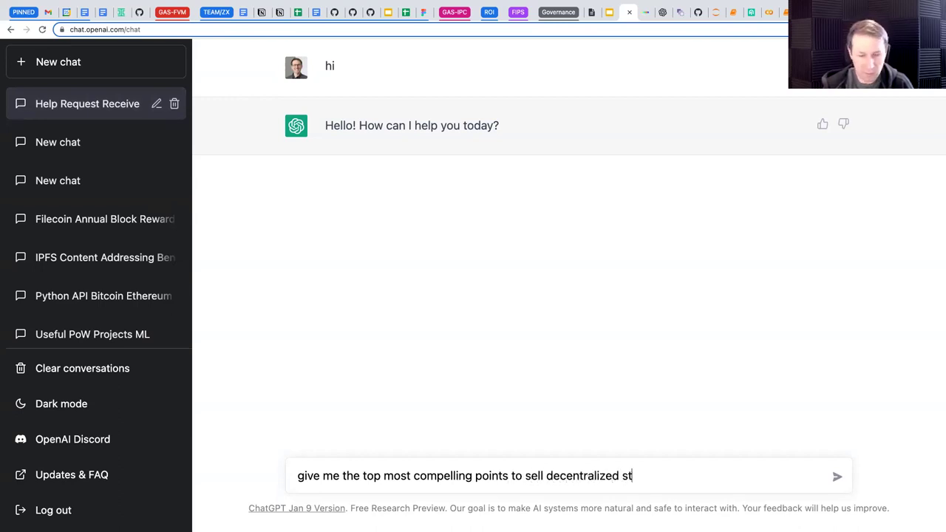
pyautogui.write('orage on filecoin')
pyautogui.press('Return')
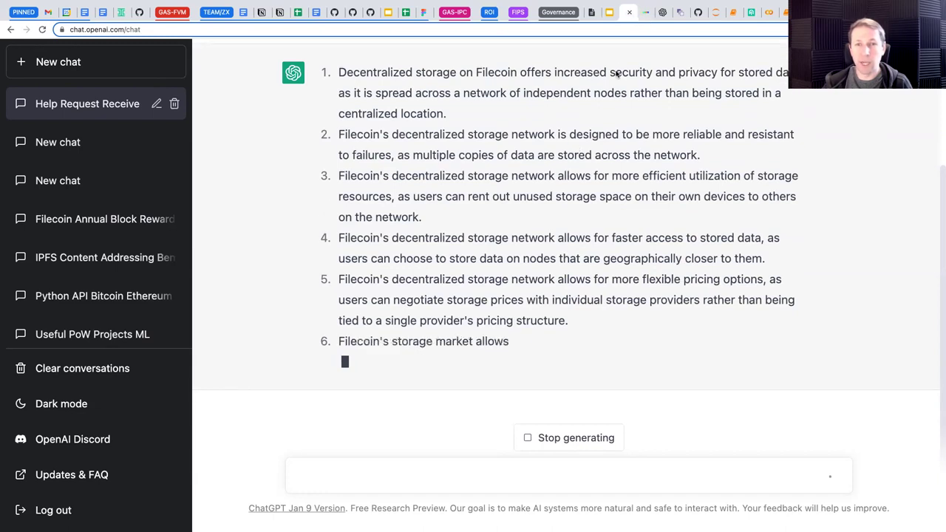
# Switch to the OpenAI API usage page and highlight the amount used this month.
pyautogui.click(646, 14)
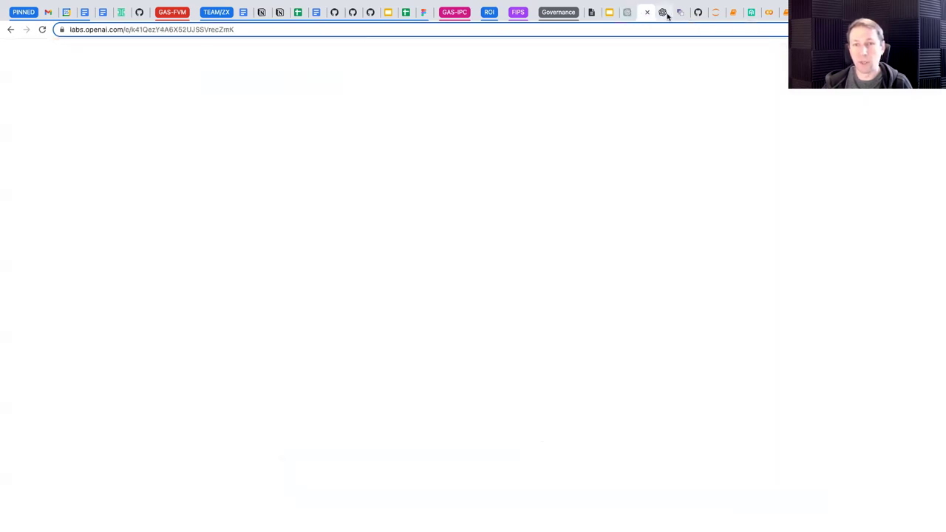
pyautogui.click(664, 13)
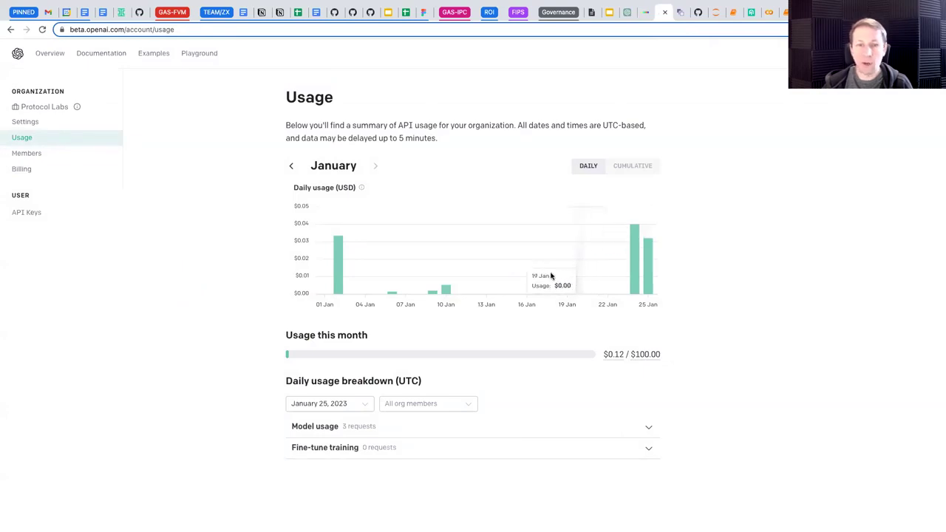
pyautogui.moveTo(614, 355); pyautogui.dragTo(625, 356)
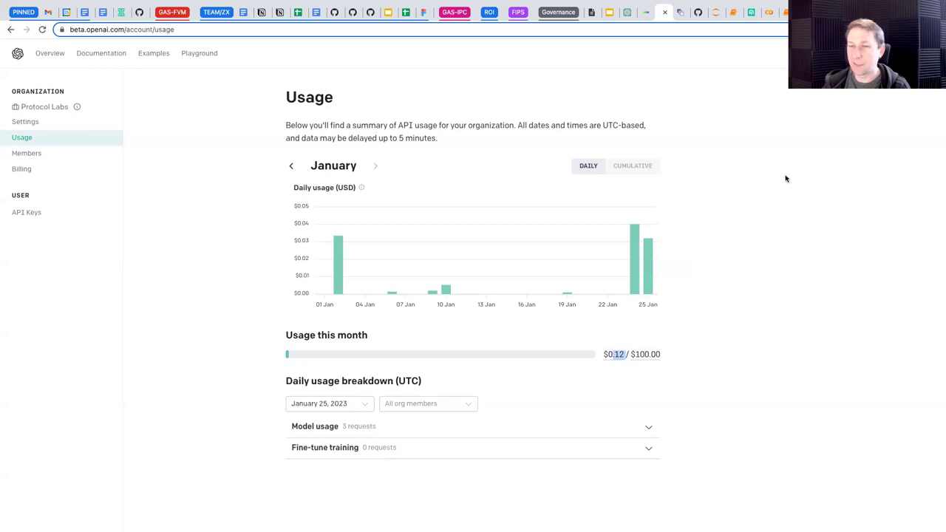
# Enlarge the page zoom to 150% and open the OpenAI Playground.
pyautogui.click(934, 29)
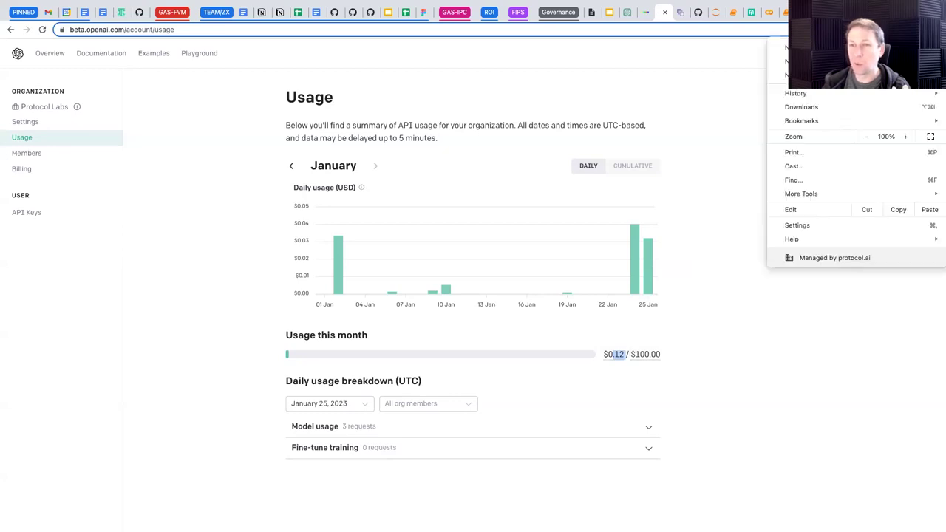
pyautogui.click(905, 137)
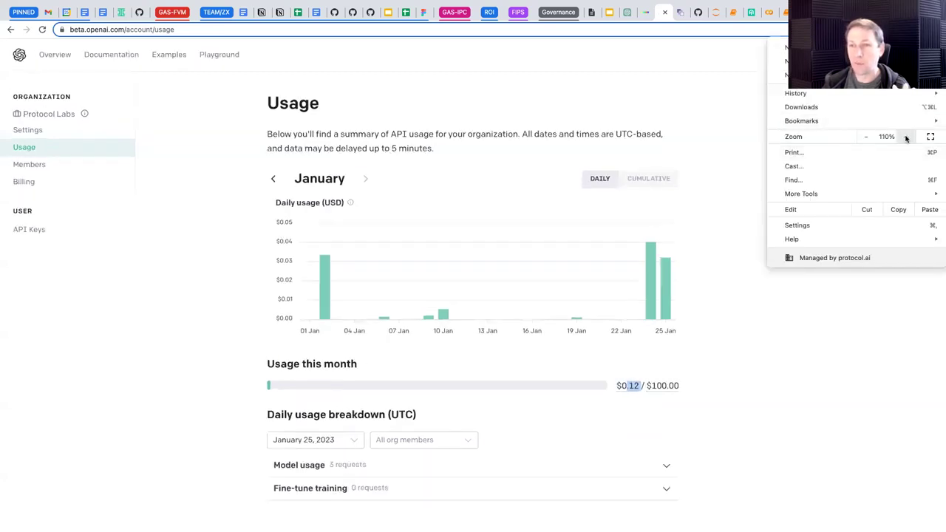
pyautogui.click(905, 136)
pyautogui.click(905, 137)
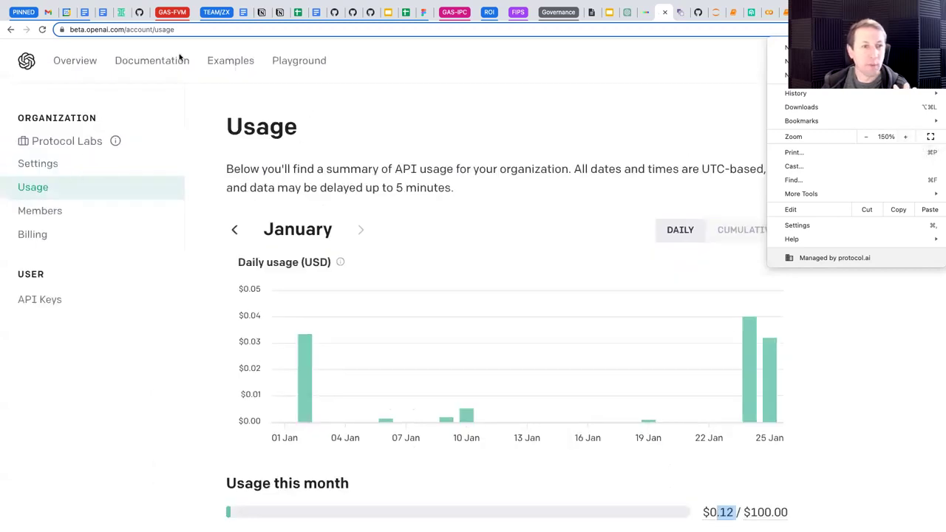
pyautogui.click(303, 62)
pyautogui.click(302, 62)
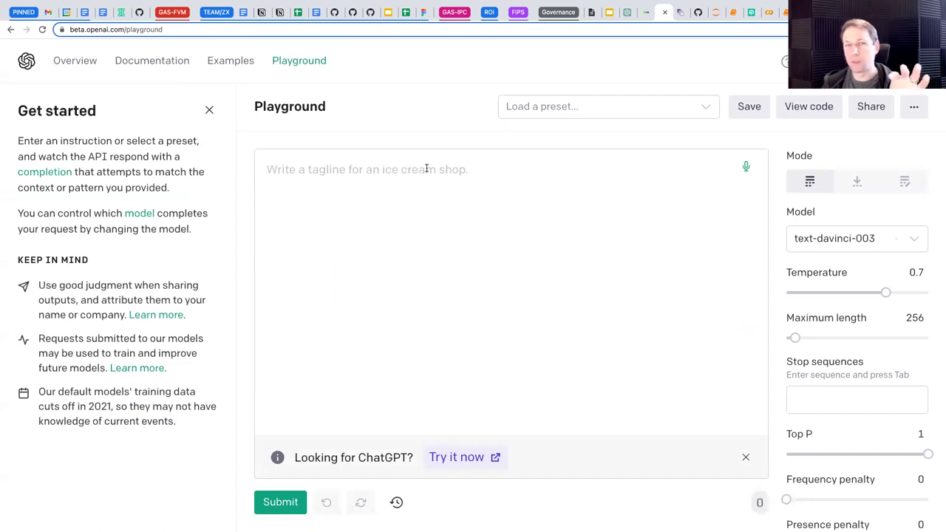
# Review the Filecoin answer in the ChatGPT chat, and return to the Playground to view its list of available models.
pyautogui.click(627, 12)
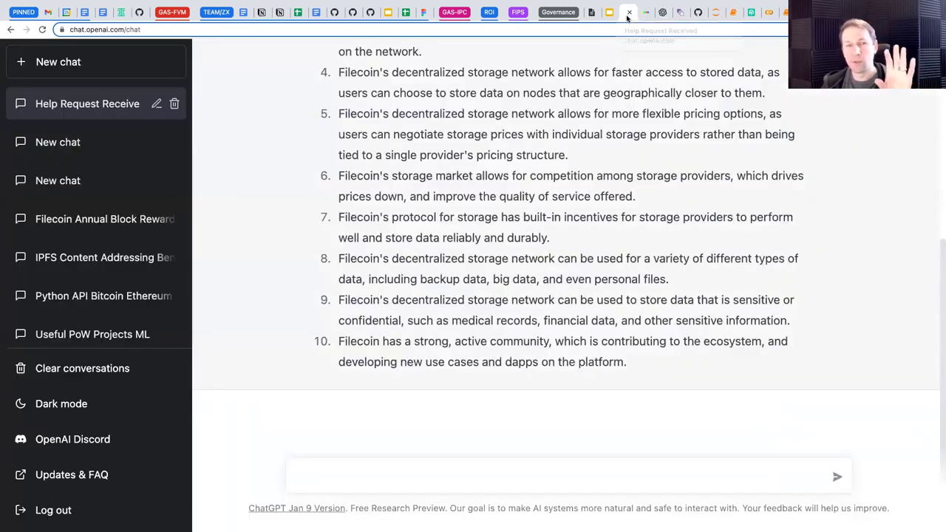
pyautogui.scroll(3, 511, 249)
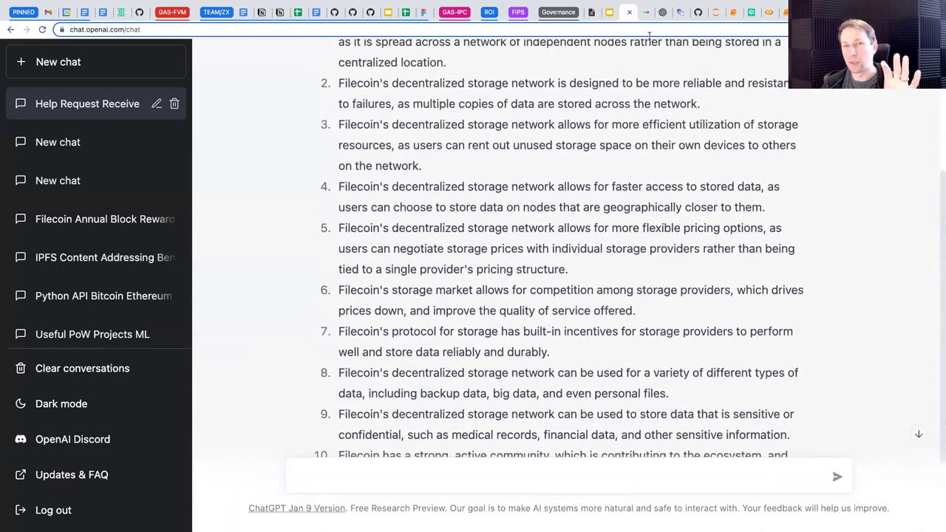
pyautogui.click(664, 12)
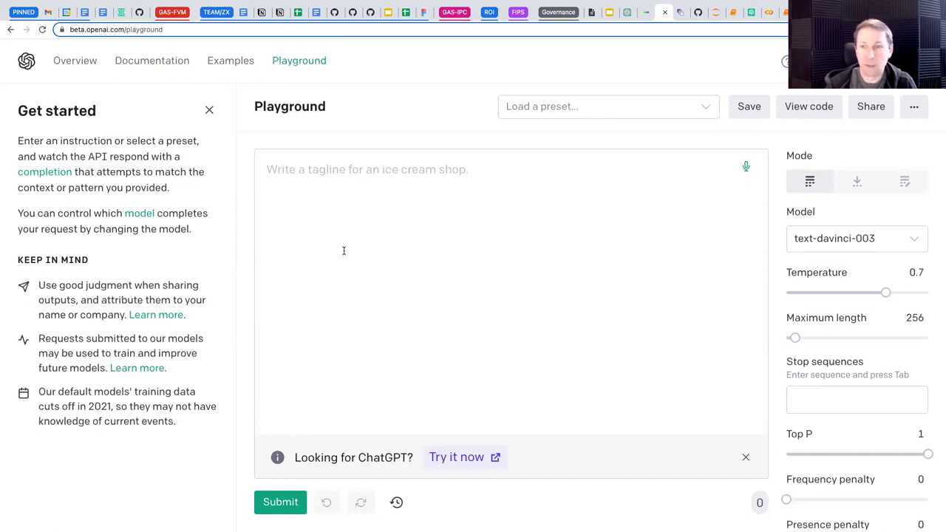
pyautogui.click(850, 240)
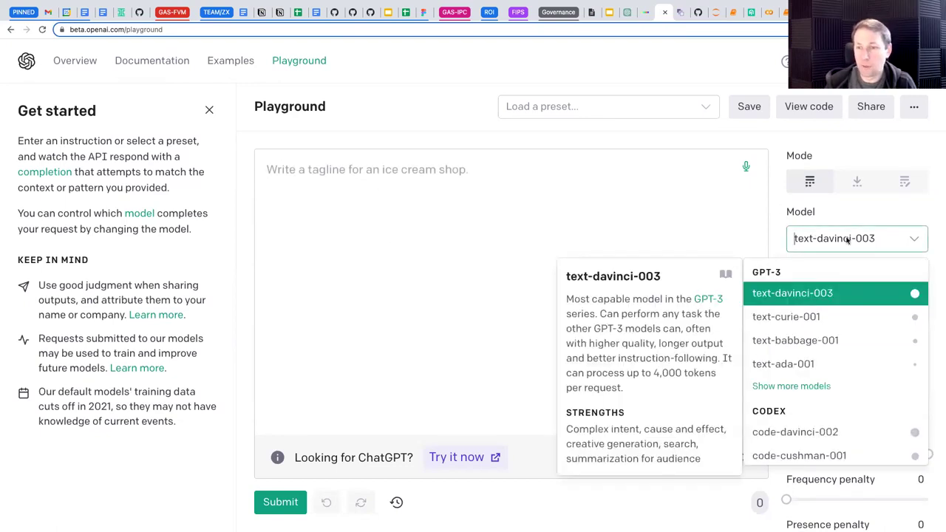
pyautogui.click(690, 226)
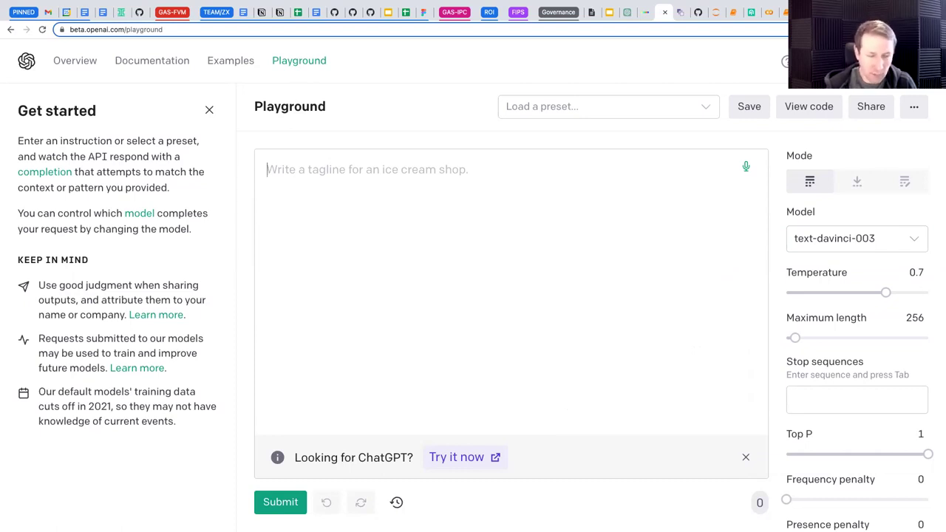
# Try to generate a completion for the prompt "# python function that creates a matrix of n x m and populates it with pi".
pyautogui.write('# python ')
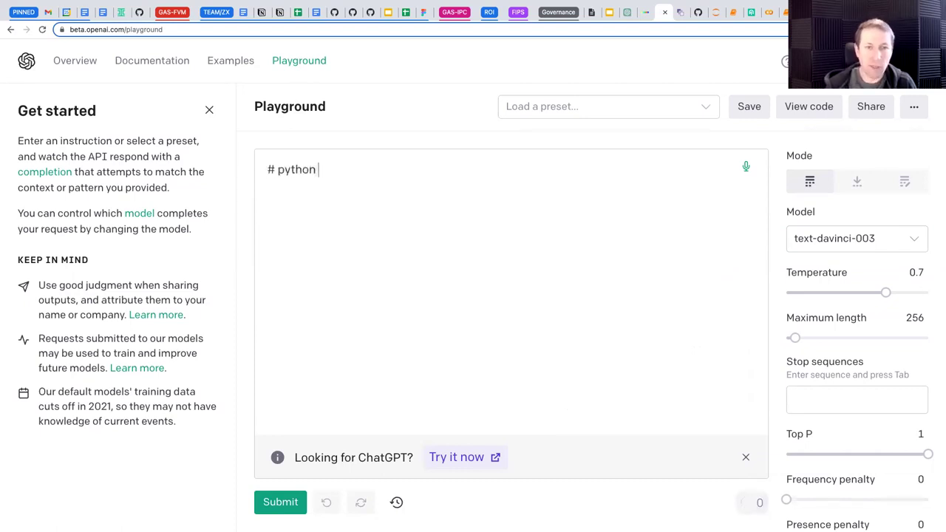
pyautogui.write('function that ')
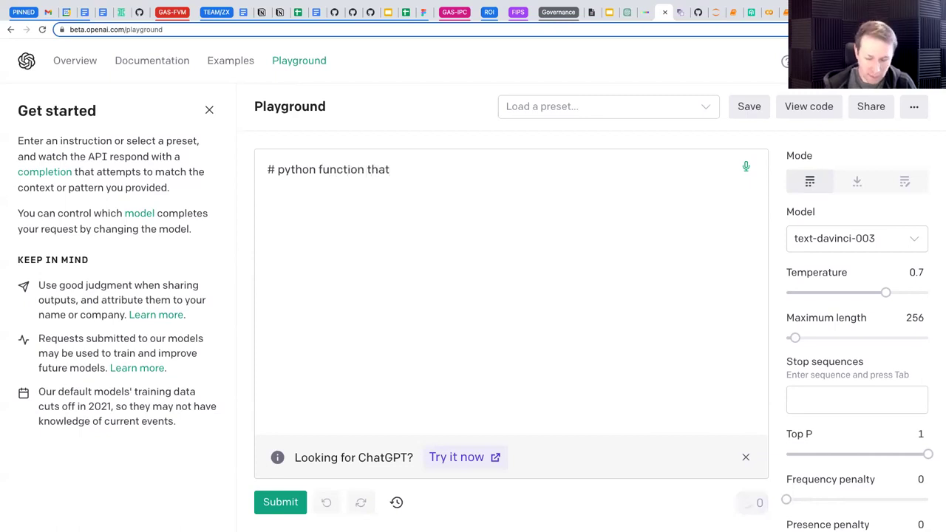
pyautogui.write('cre')
pyautogui.press('BackSpace')
pyautogui.press('BackSpace')
pyautogui.write('creates a')
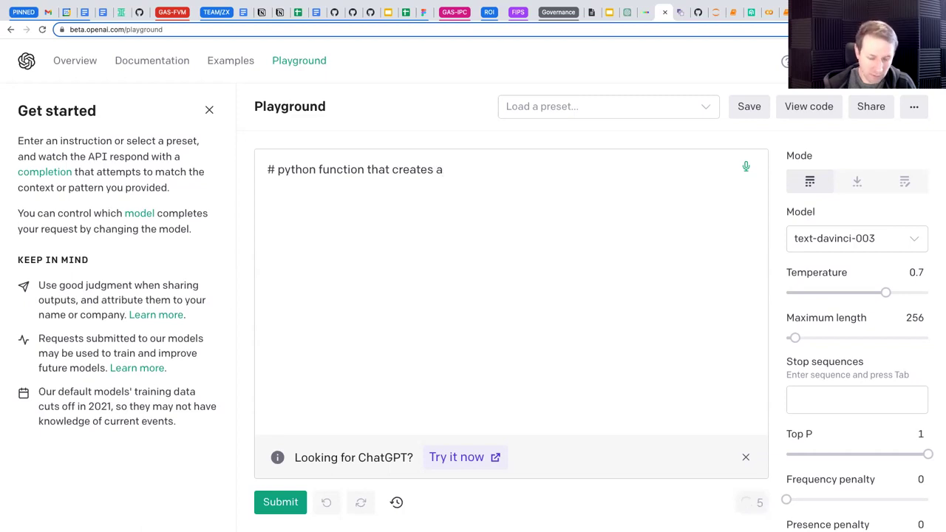
pyautogui.write(' matrix of ')
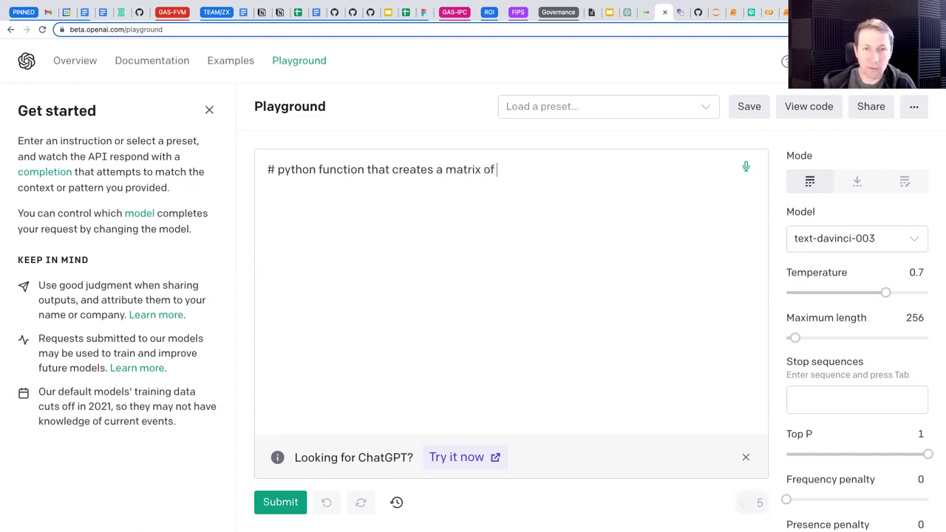
pyautogui.write('n x m')
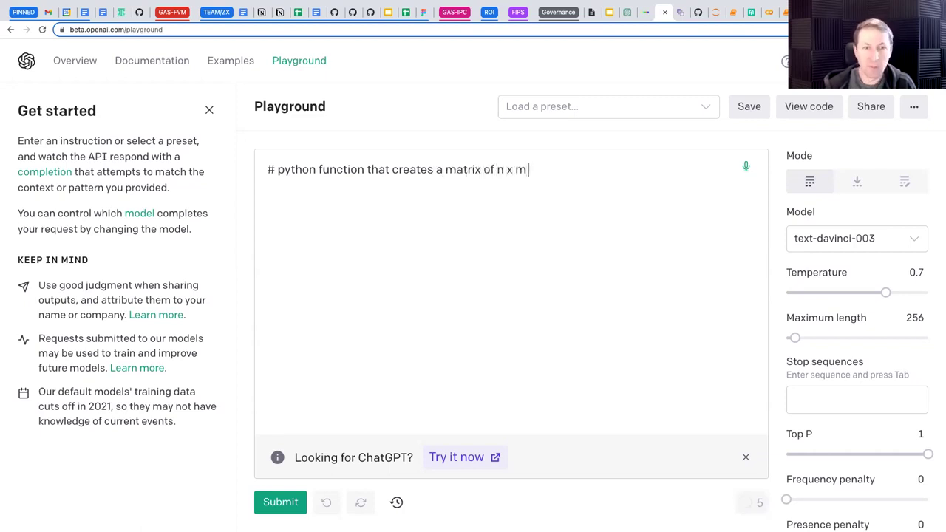
pyautogui.write(' and populates it wit')
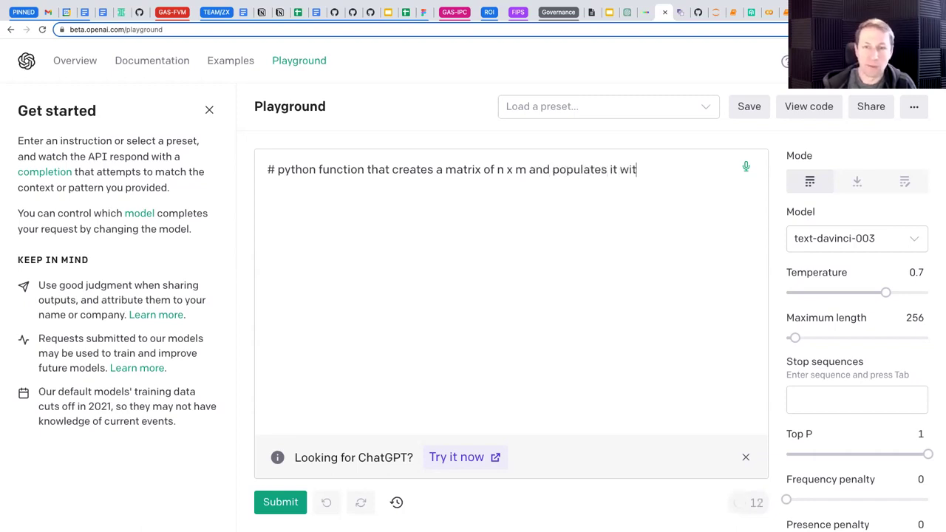
pyautogui.write('h pi')
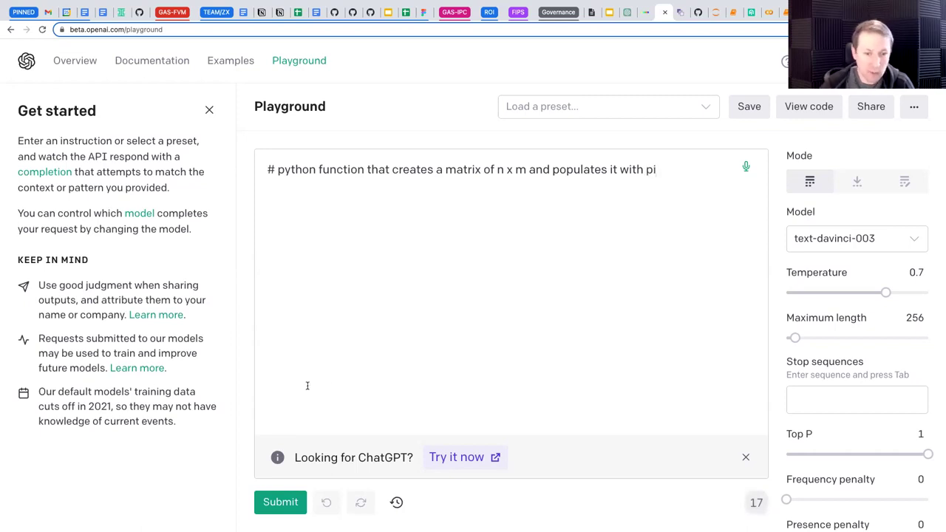
pyautogui.click(280, 501)
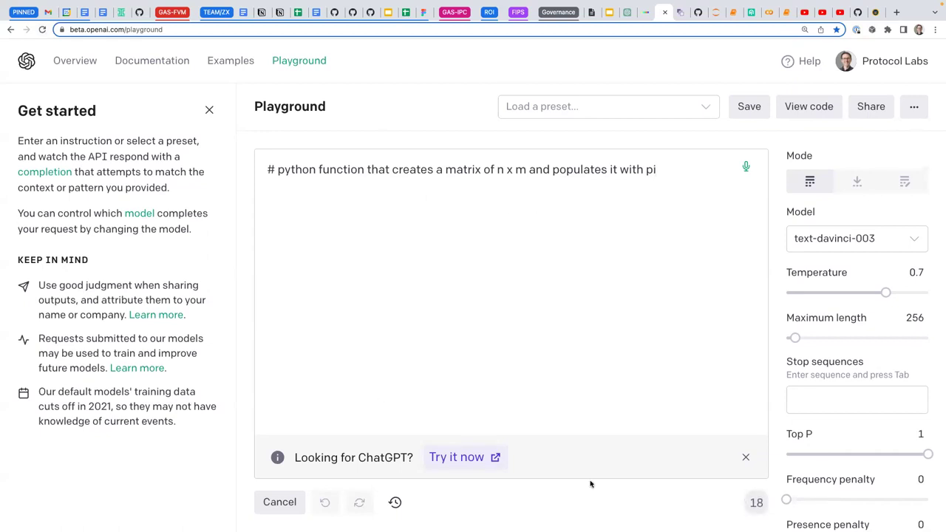
# Reduce the Playground page zoom to 125%.
pyautogui.click(935, 30)
pyautogui.click(865, 136)
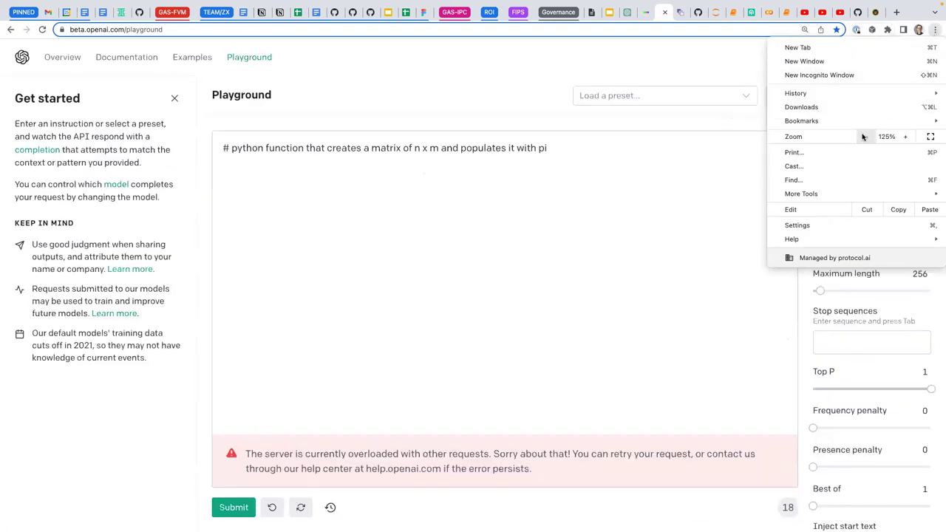
pyautogui.click(402, 393)
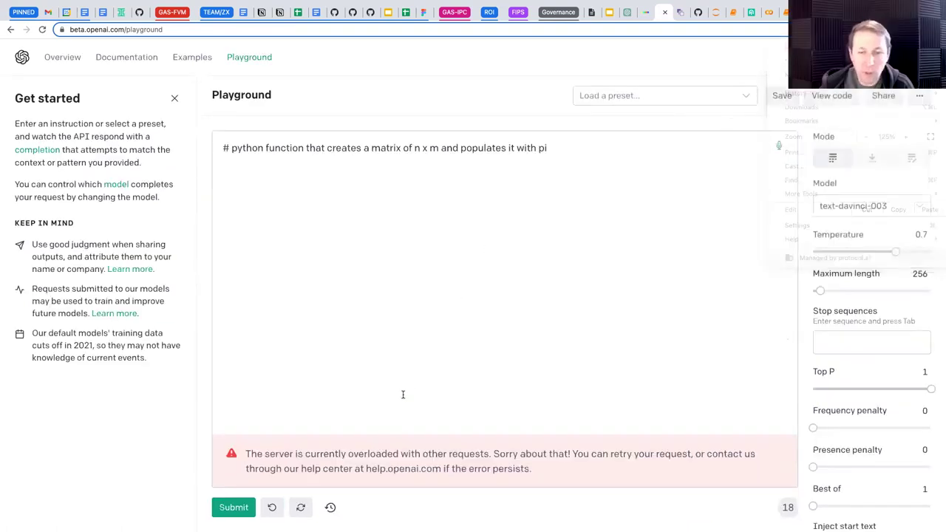
# Reload the Playground and generate a completion for "# python api call to return predictions from a model after inputting circulating_supply and time_start and time_end".
pyautogui.click(43, 29)
pyautogui.click(366, 185)
pyautogui.write('#')
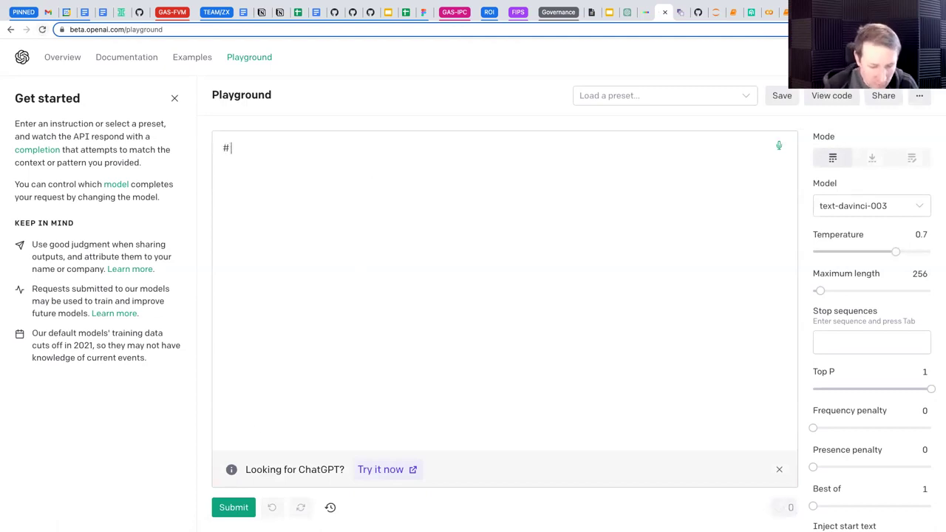
pyautogui.write(' python api call ')
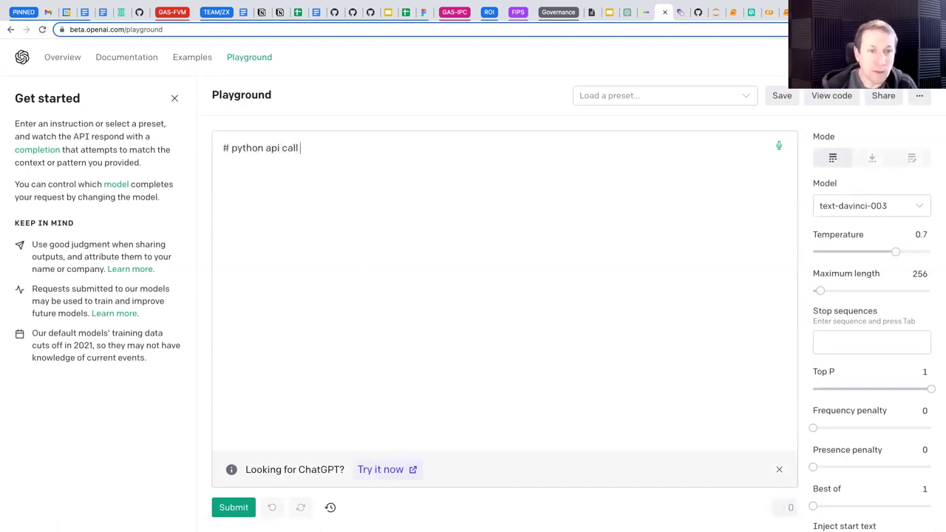
pyautogui.write('to return pre')
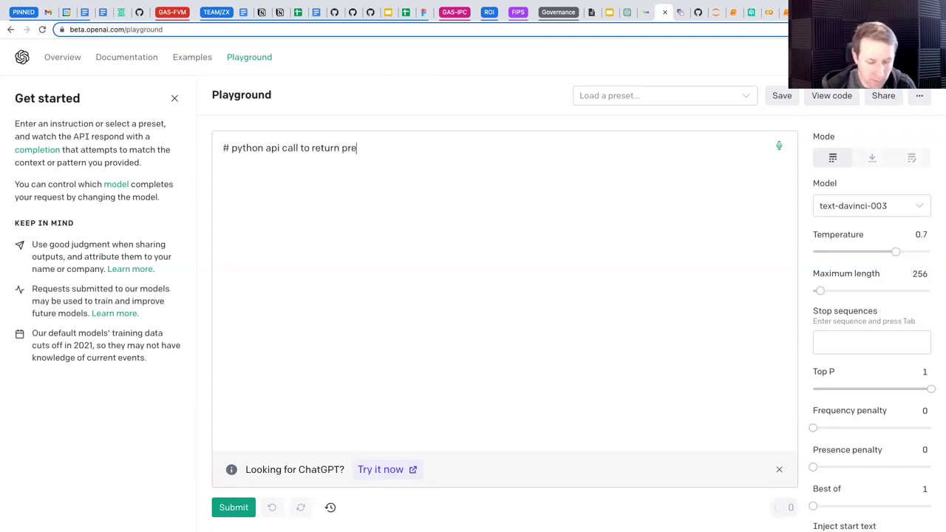
pyautogui.write('dictions from a m')
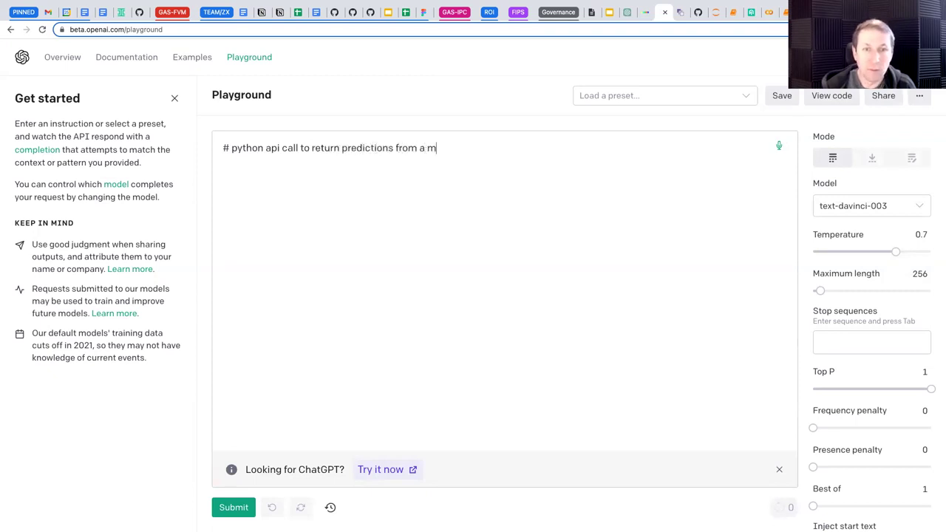
pyautogui.write('odel after inputting ')
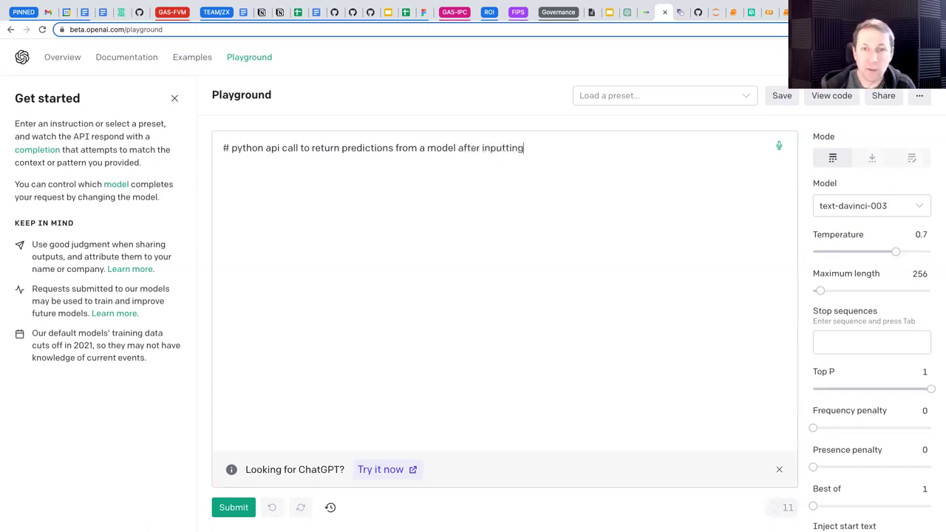
pyautogui.write('circulating_s')
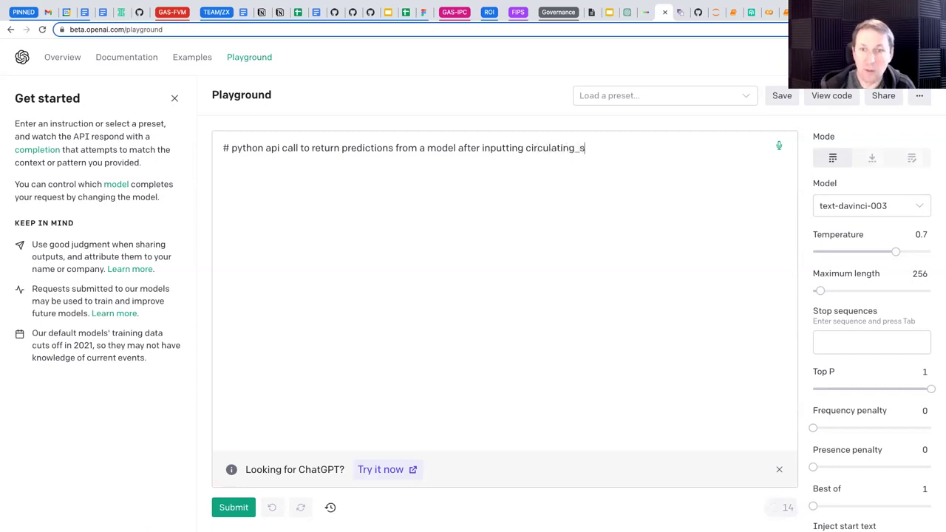
pyautogui.write('upply and')
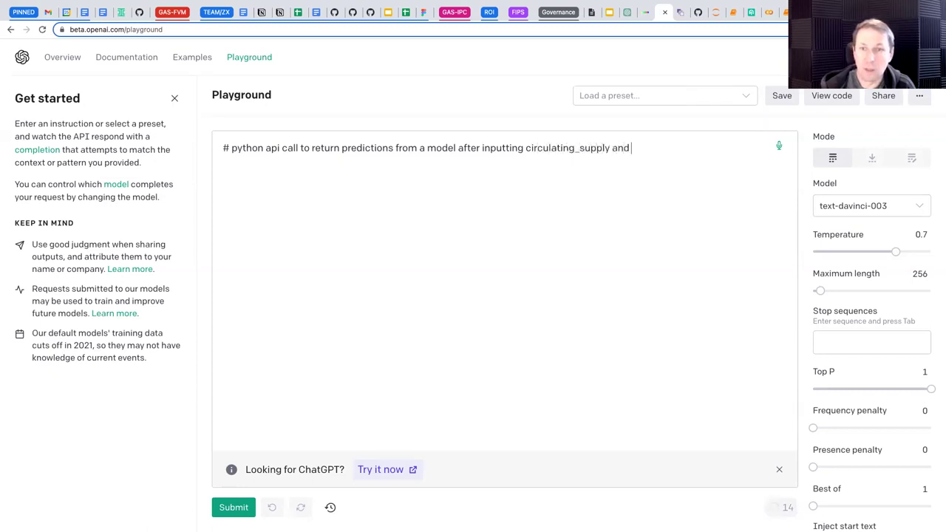
pyautogui.write(' d')
pyautogui.press('BackSpace')
pyautogui.write('time_start and time_end')
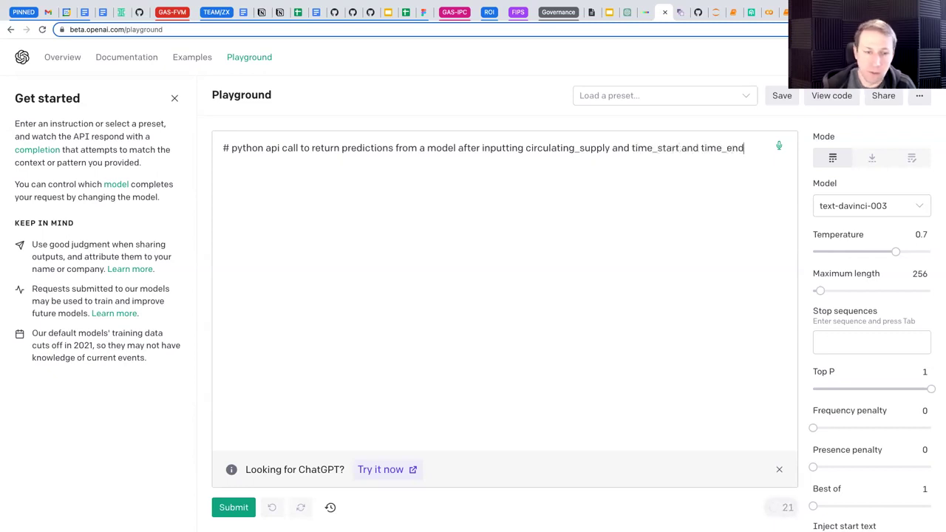
pyautogui.click(225, 508)
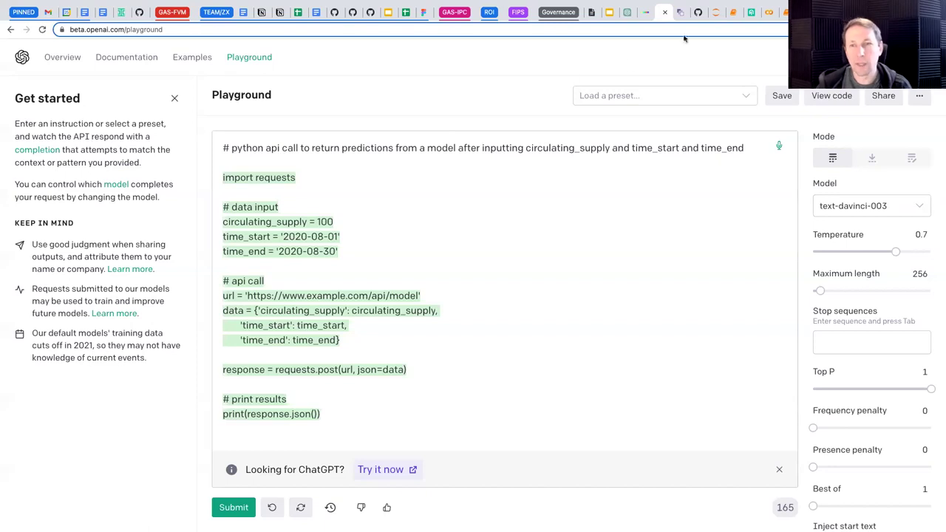
# Switch to the DALL-E carrot logo results and view the first generated image beside the original at full size.
pyautogui.click(646, 15)
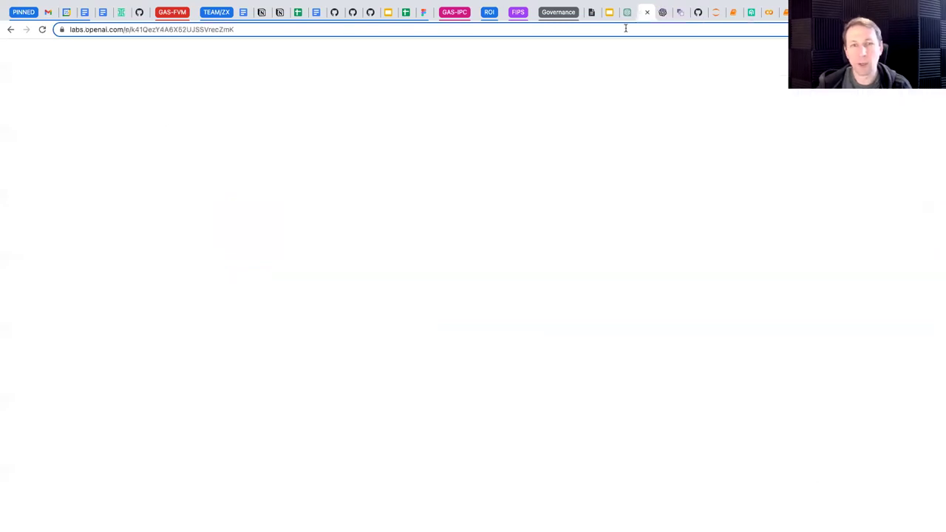
pyautogui.moveTo(662, 263)
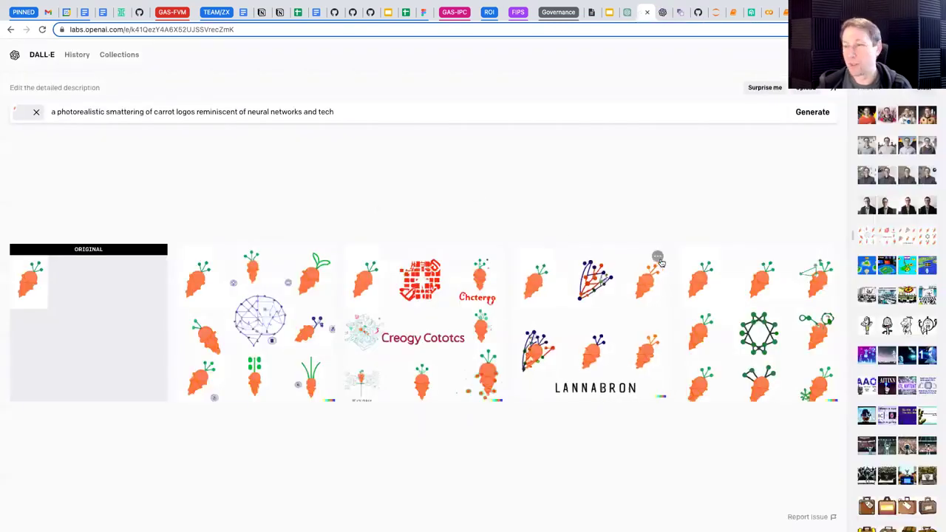
pyautogui.moveTo(71, 292)
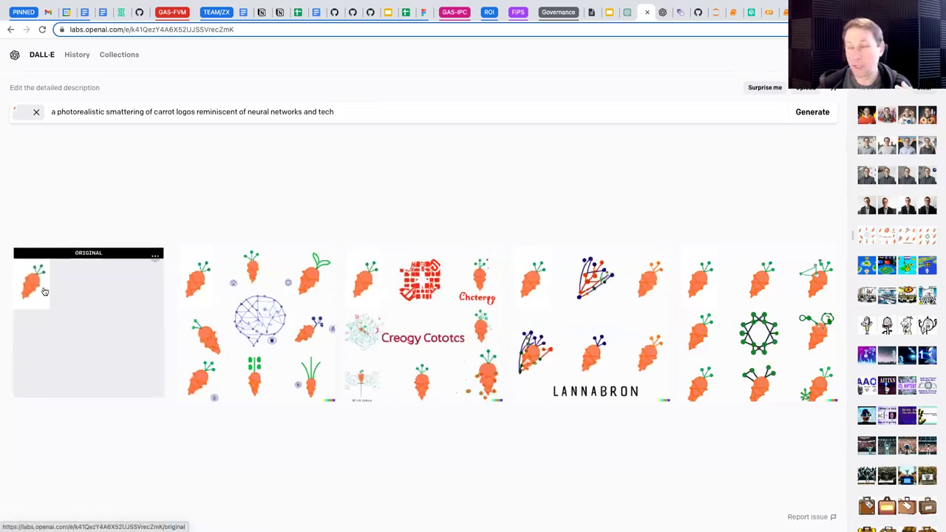
pyautogui.click(239, 312)
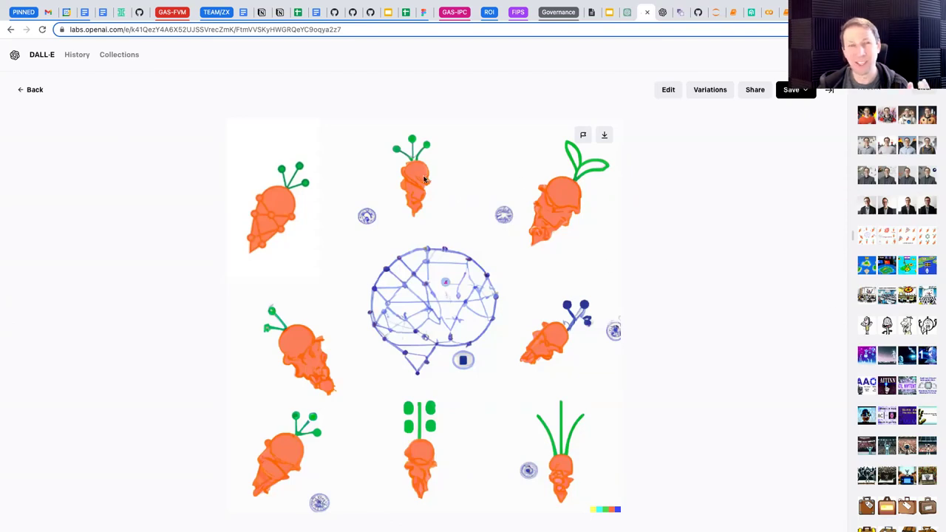
# Open the simonwillison.net article on implementing Q&A against documentation with GPT3, and enlarge its page zoom by one level.
pyautogui.click(662, 13)
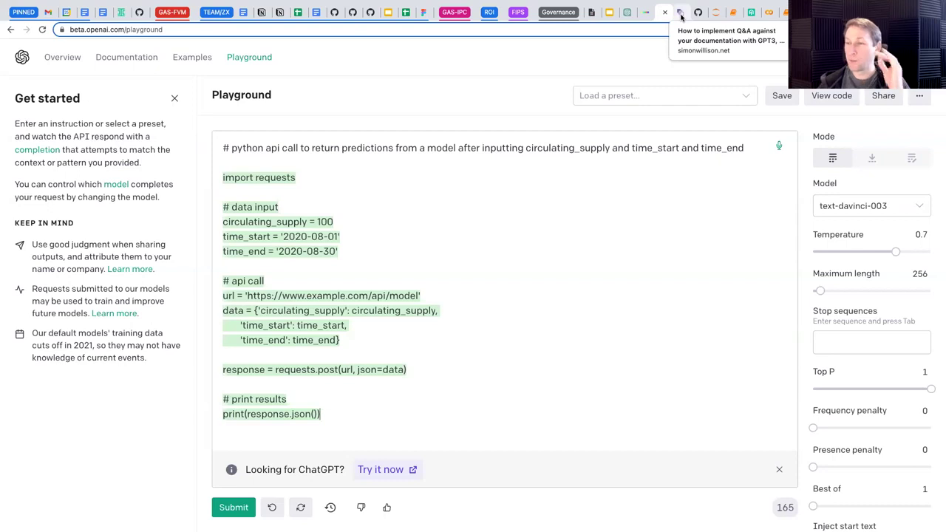
pyautogui.click(680, 13)
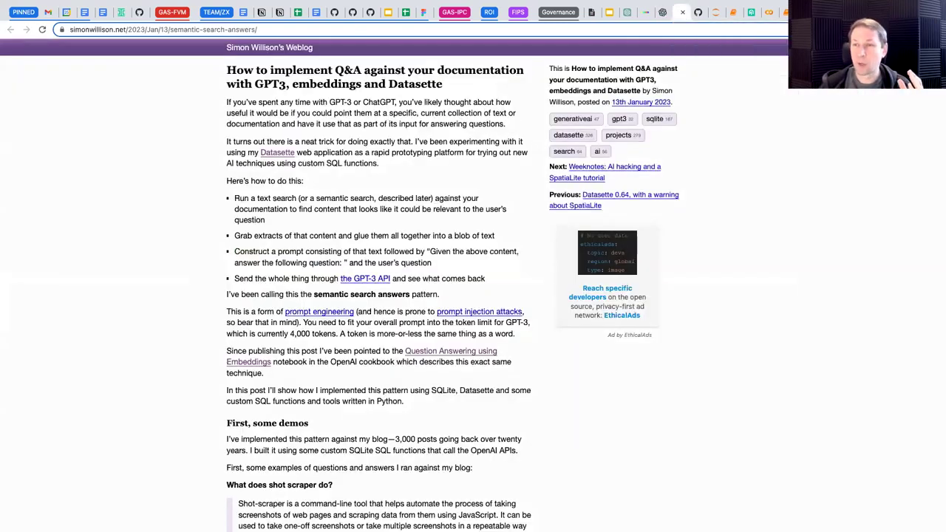
pyautogui.click(932, 30)
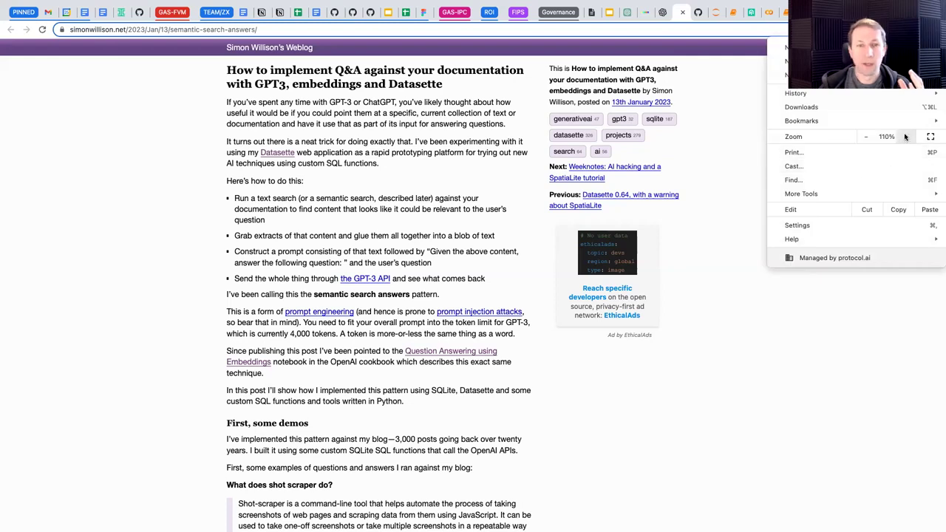
pyautogui.click(905, 136)
pyautogui.click(336, 146)
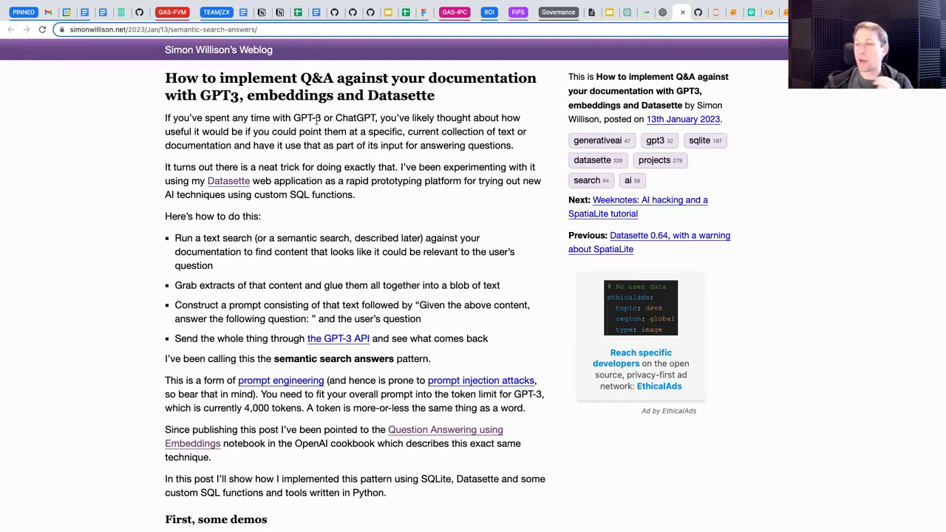
# Read through the article, highlighting its title and the first two bullets of the how-to list one after another.
pyautogui.tripleClick(311, 86)
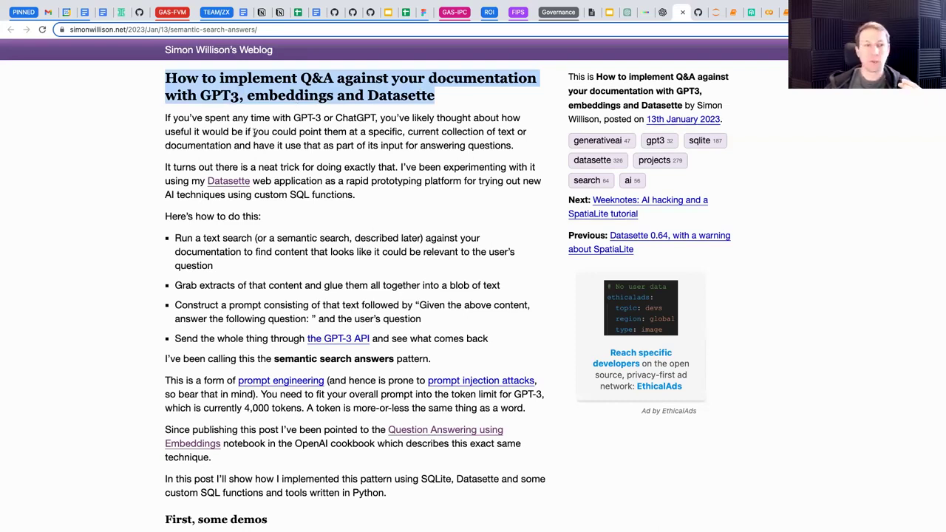
pyautogui.tripleClick(198, 255)
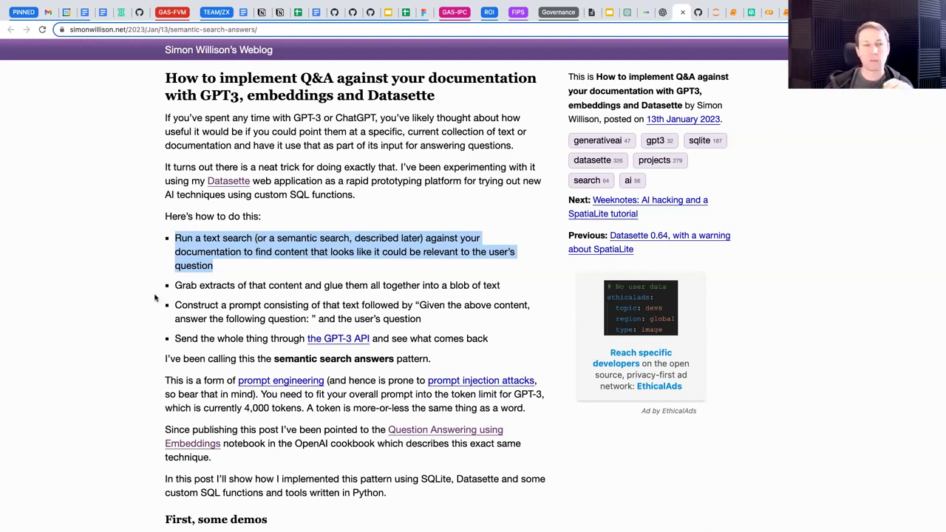
pyautogui.tripleClick(268, 286)
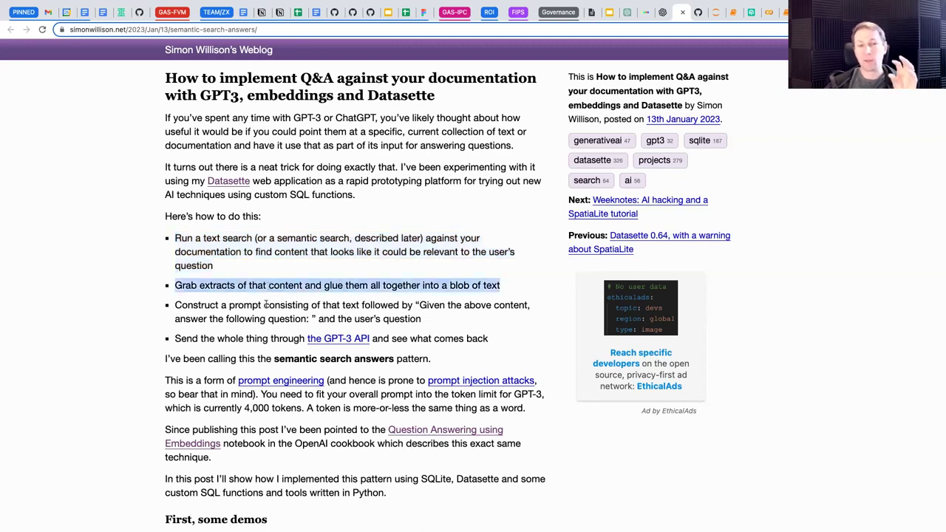